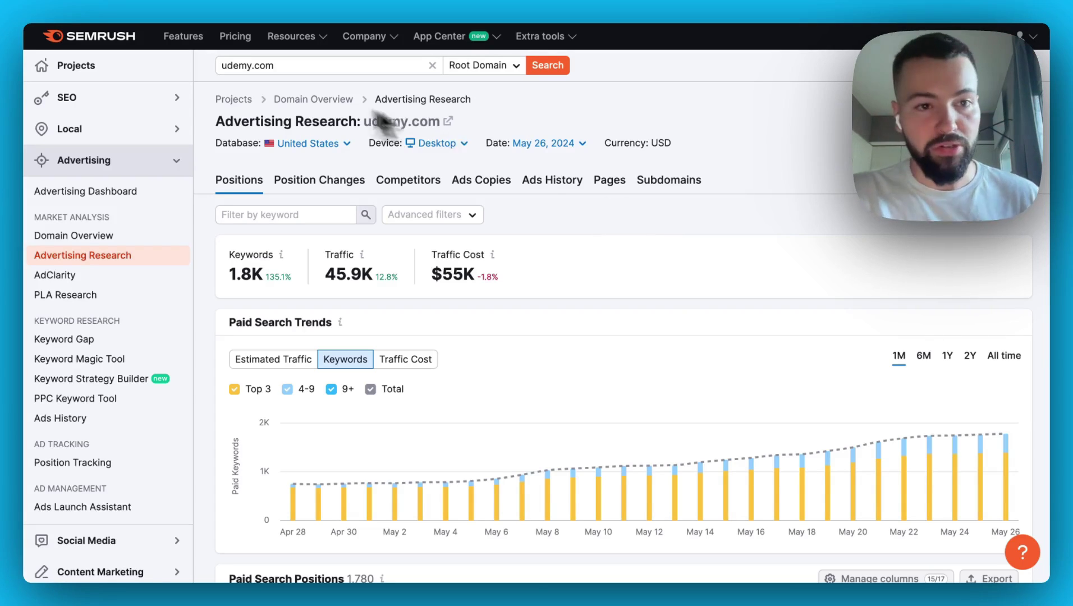
Review Semrush's Paid Search Positions list, then bring up the exported udemy.com keyword sheet in Excel
scroll(656, 247, "down", 1)
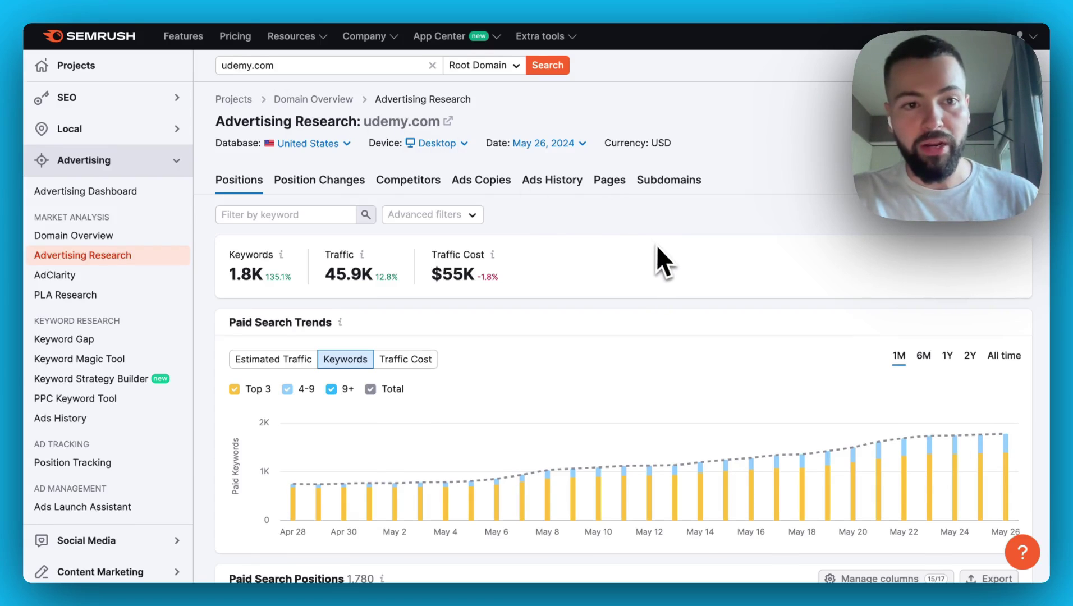
scroll(725, 165, "down", 3)
scroll(726, 165, "down", 3)
scroll(732, 180, "up", 1)
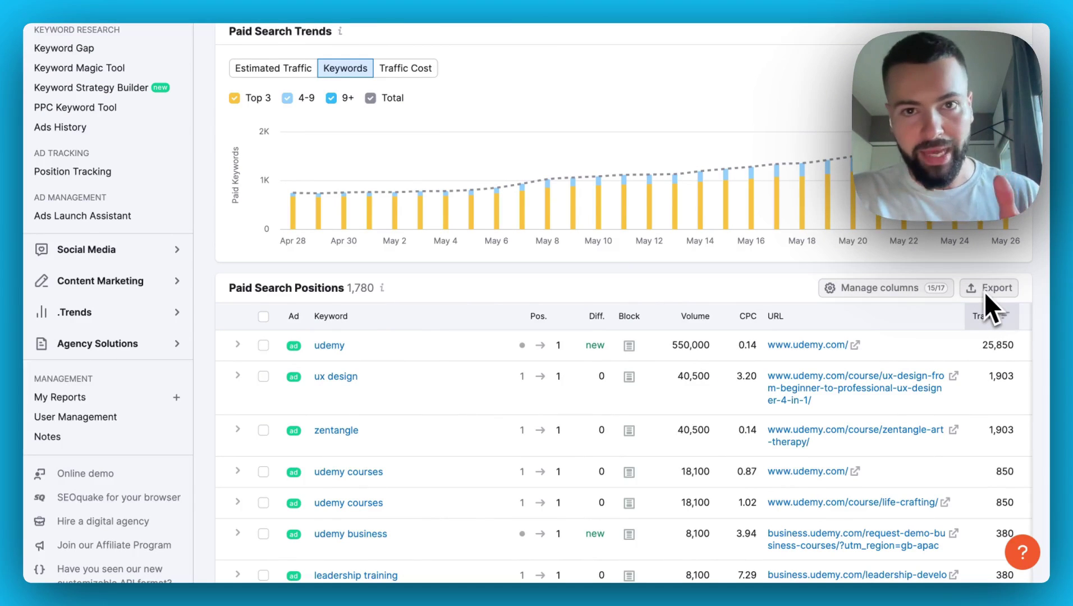
mouse_move(25, 201)
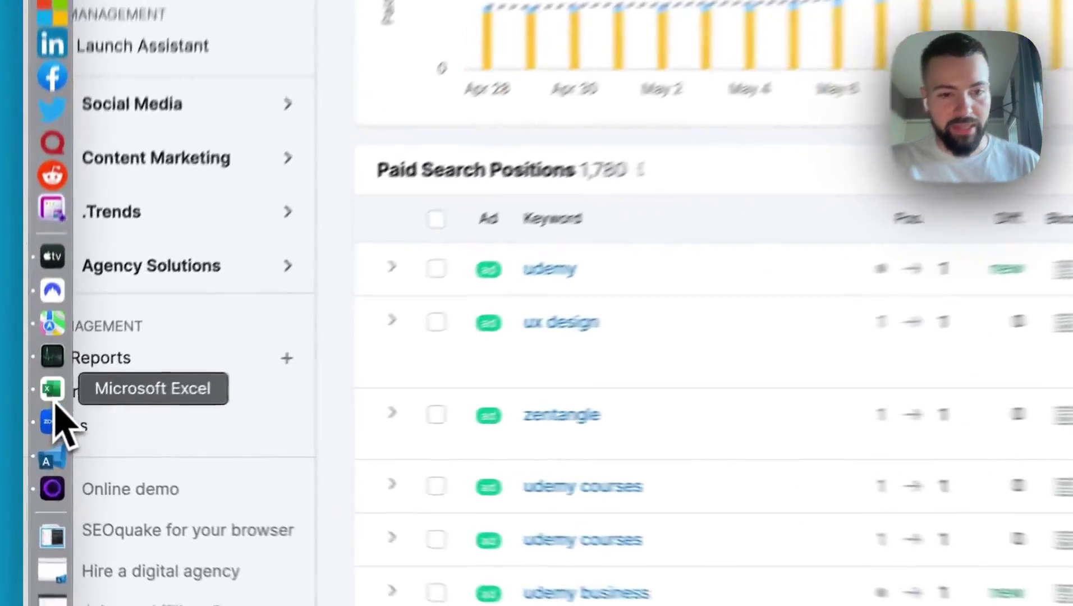
left_click(40, 416)
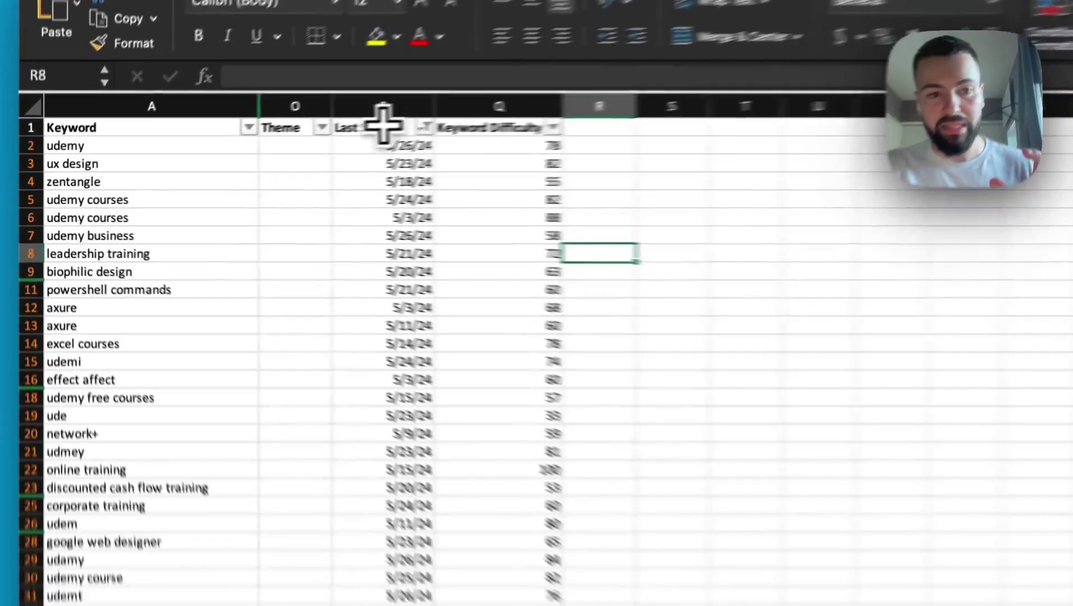
left_click(383, 125)
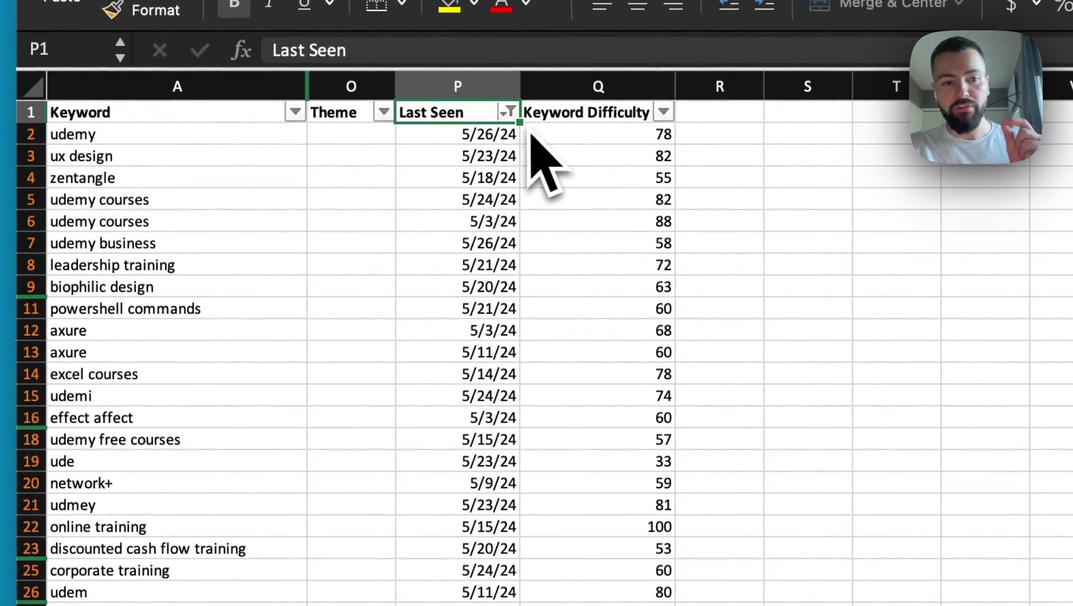
left_click(509, 114)
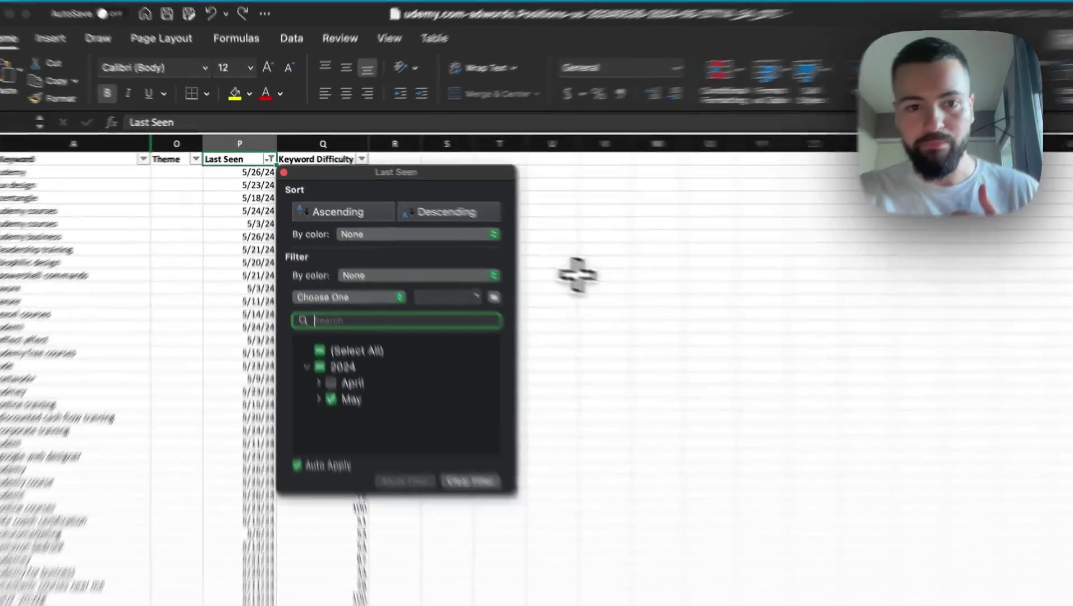
key("Escape")
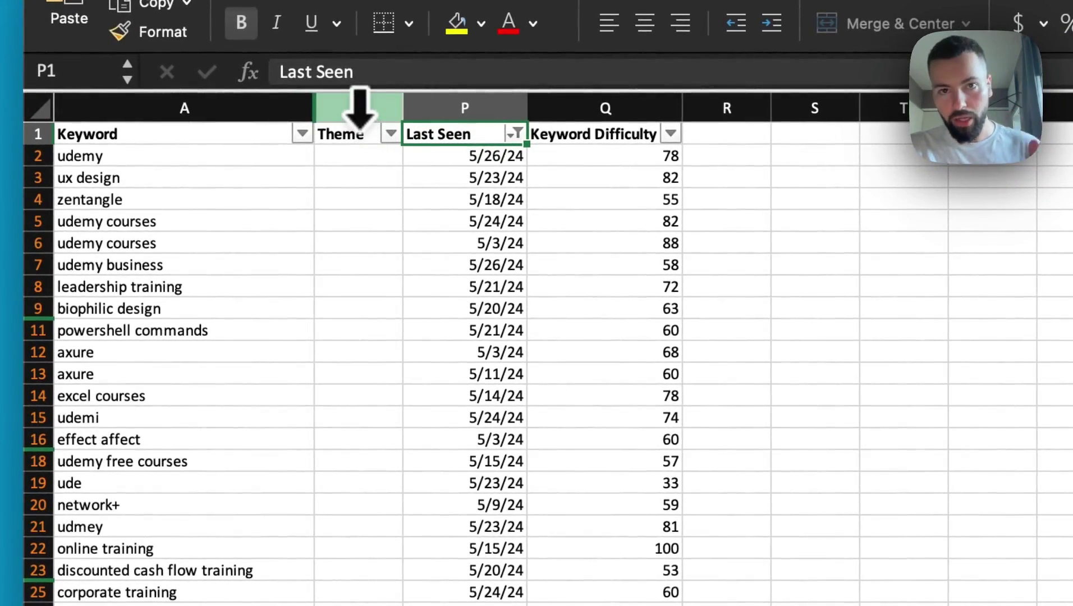
left_click(359, 109)
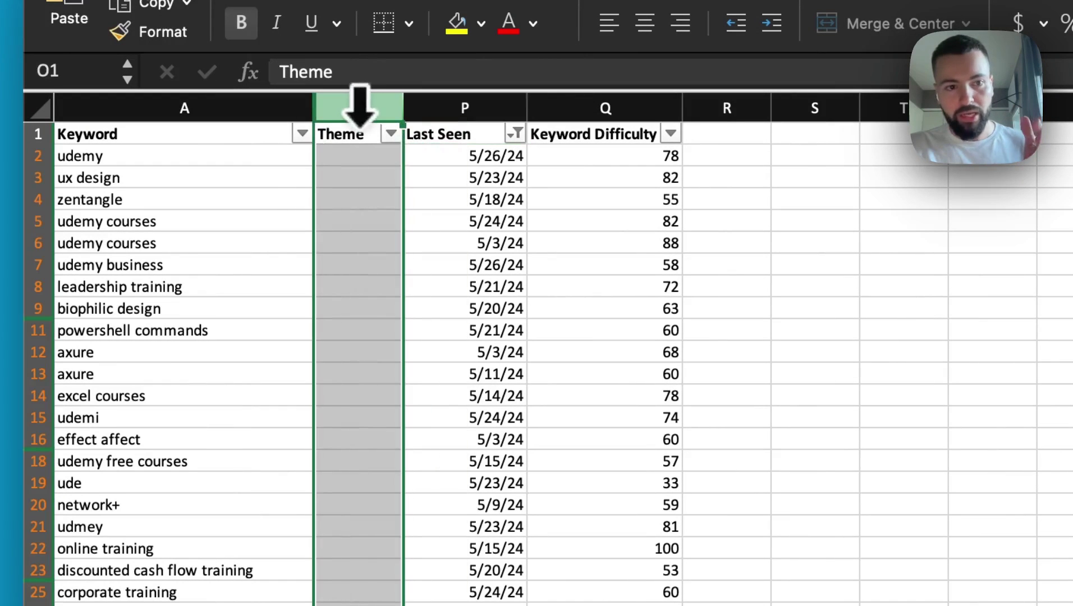
left_click(359, 157)
left_click_drag(243, 150, 223, 605)
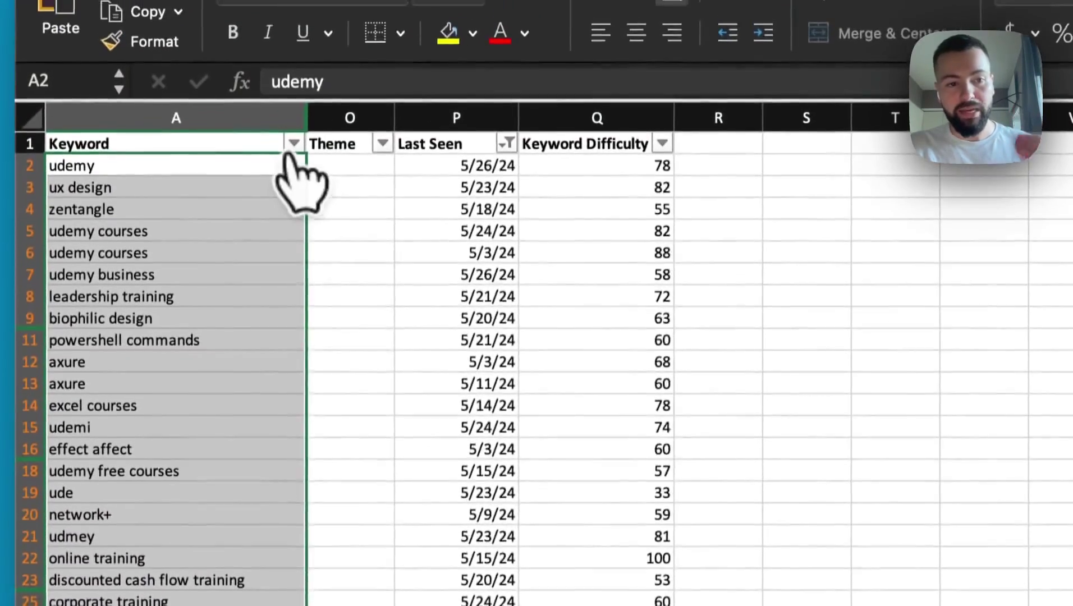
left_click(295, 65)
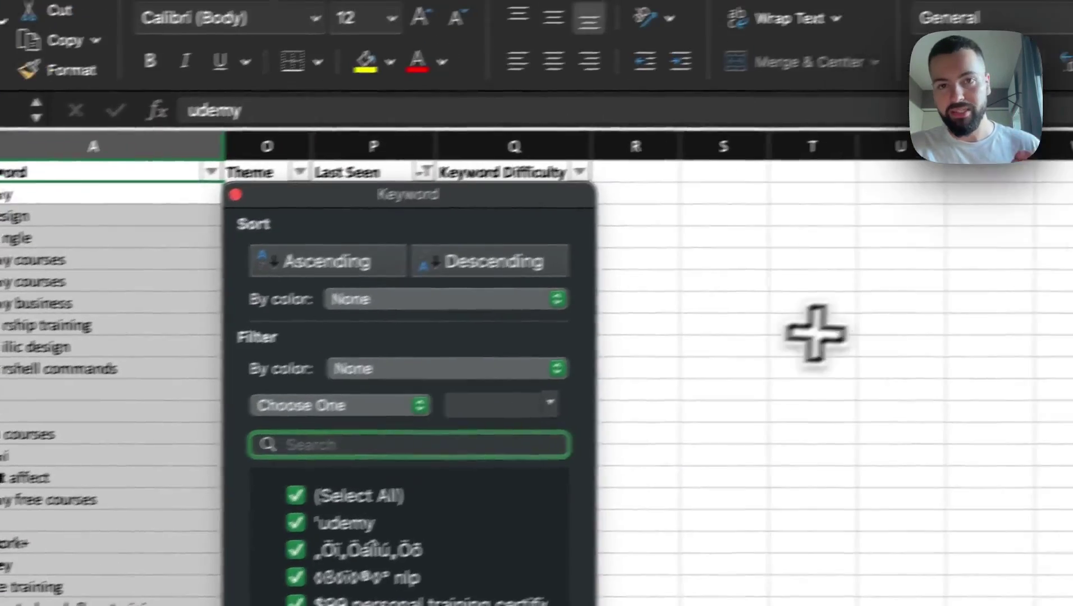
left_click(893, 311)
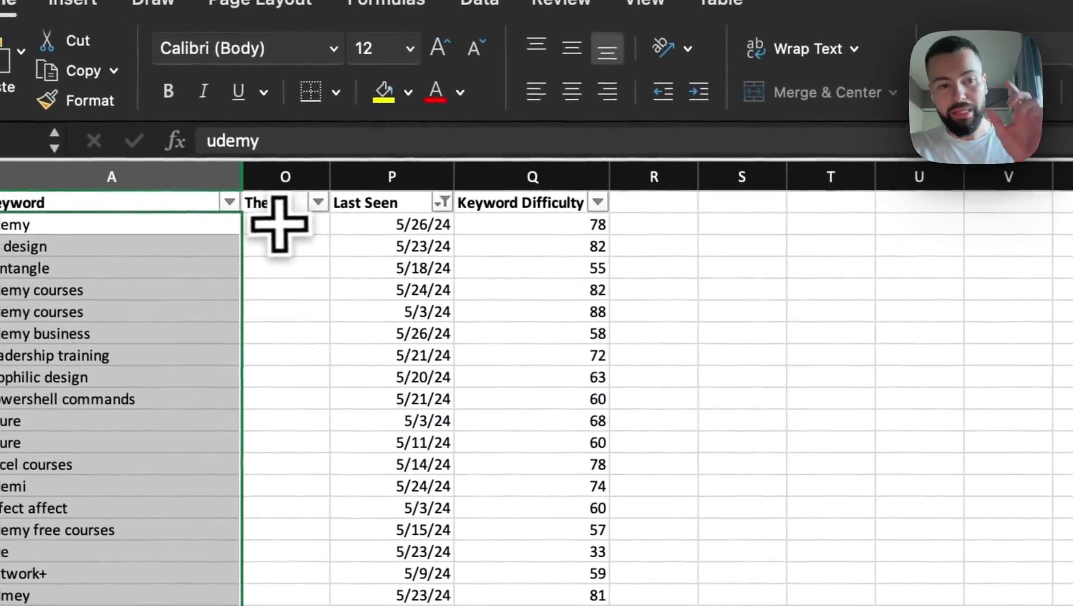
left_click(279, 224)
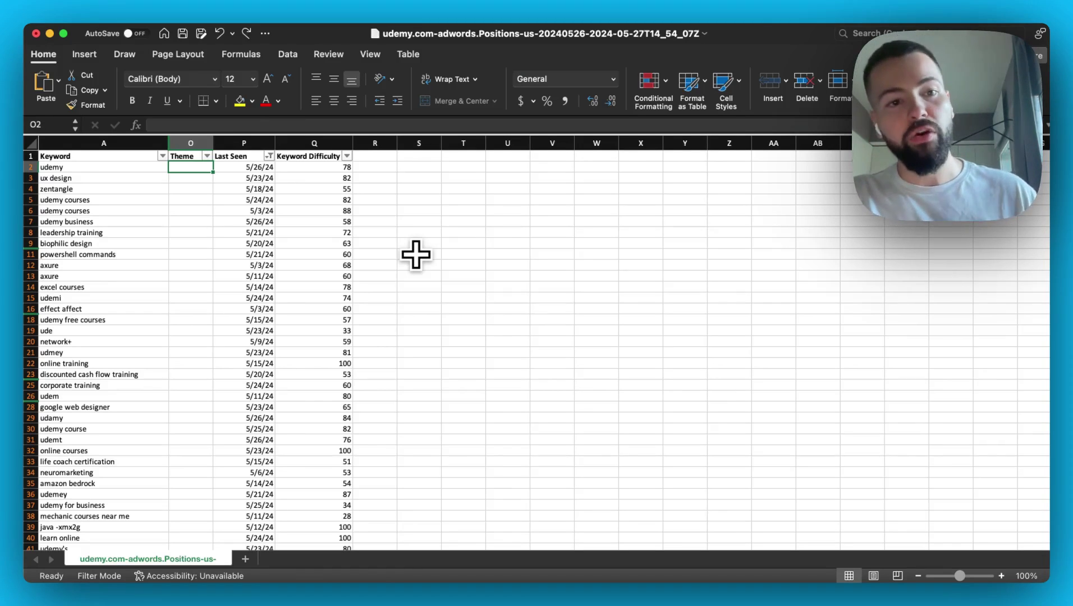
Check the keywords in column A against their Brand/NonBrand labels in the Theme column
left_click_drag(111, 166, 115, 426)
left_click(420, 276)
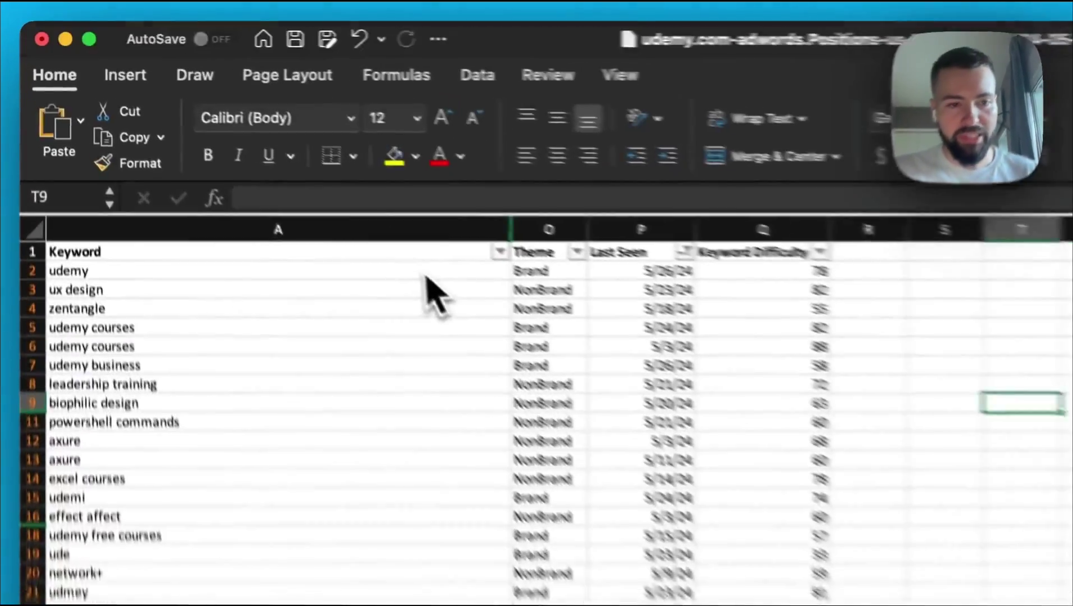
left_click(254, 169)
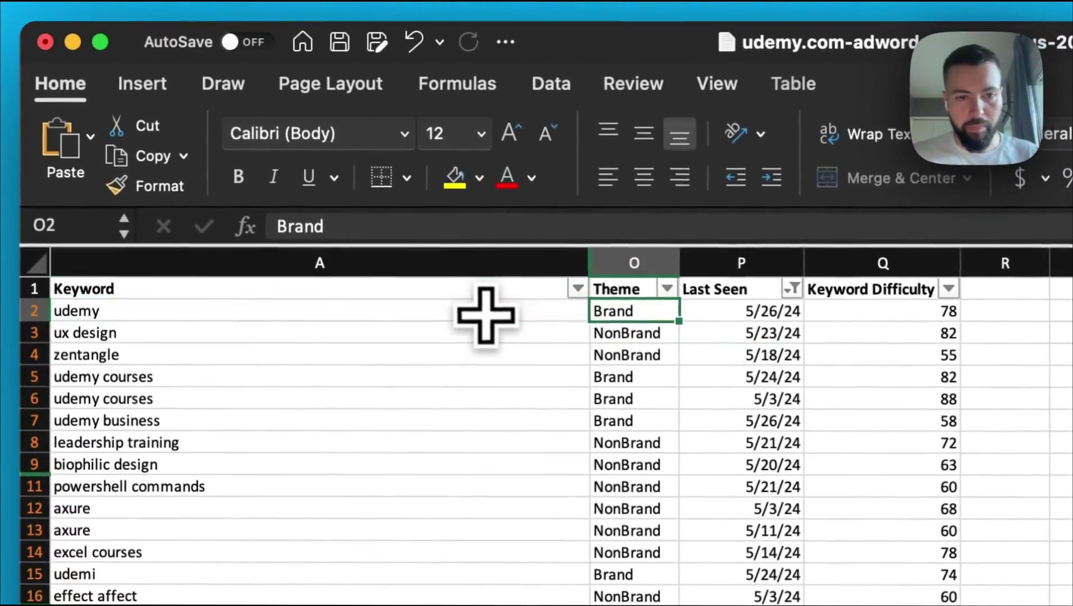
key("Down")
key("Down")
key("Down")
key("Down")
key("Down")
key("Down")
key("Down")
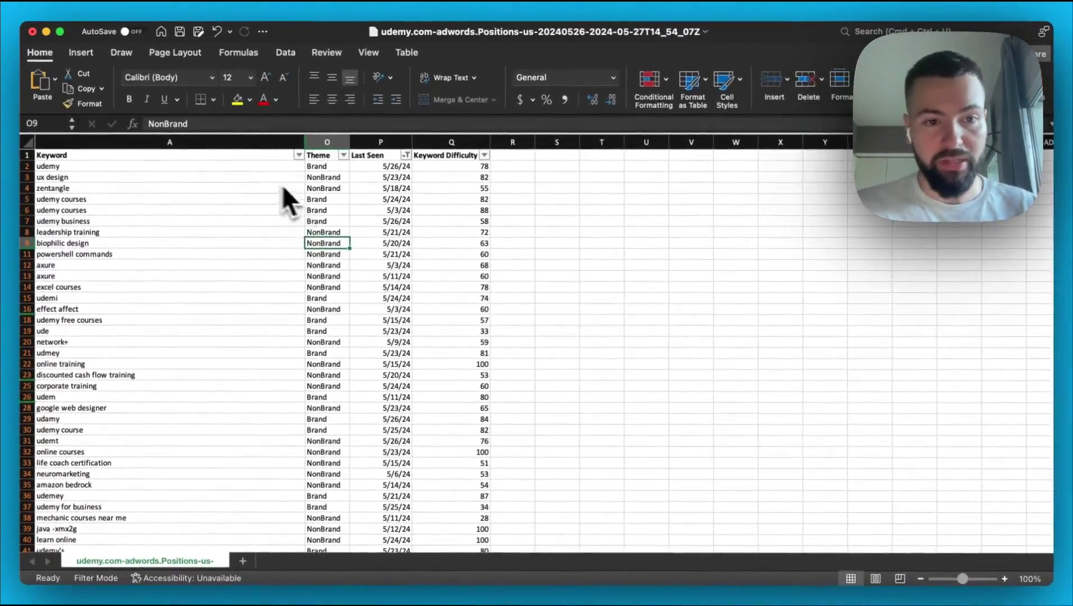
left_click(323, 167)
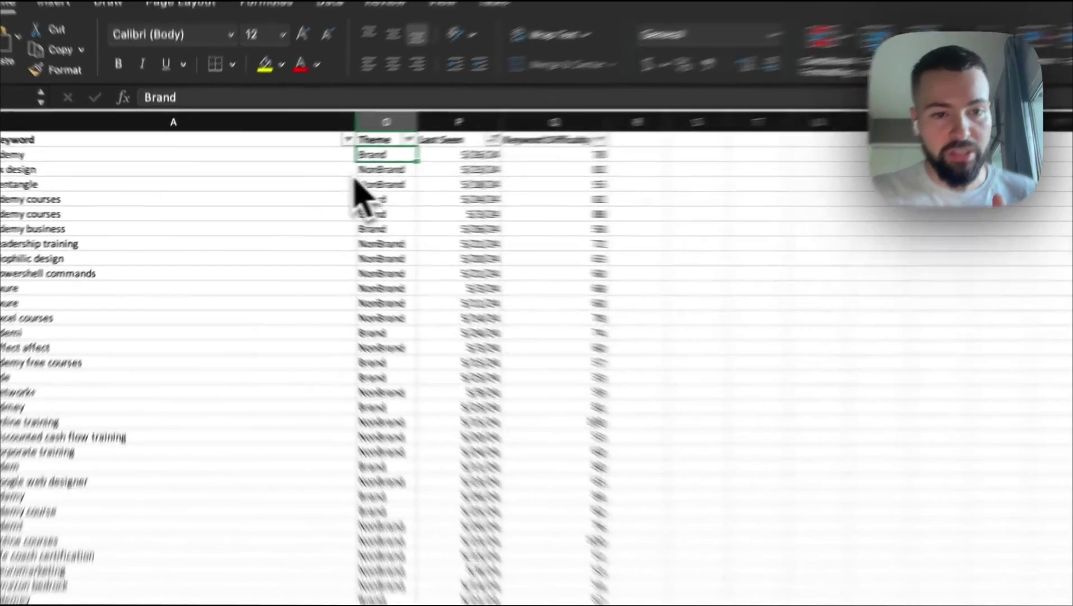
Search the Keyword filter for 'Udemy' to check the branded terms
left_click(298, 154)
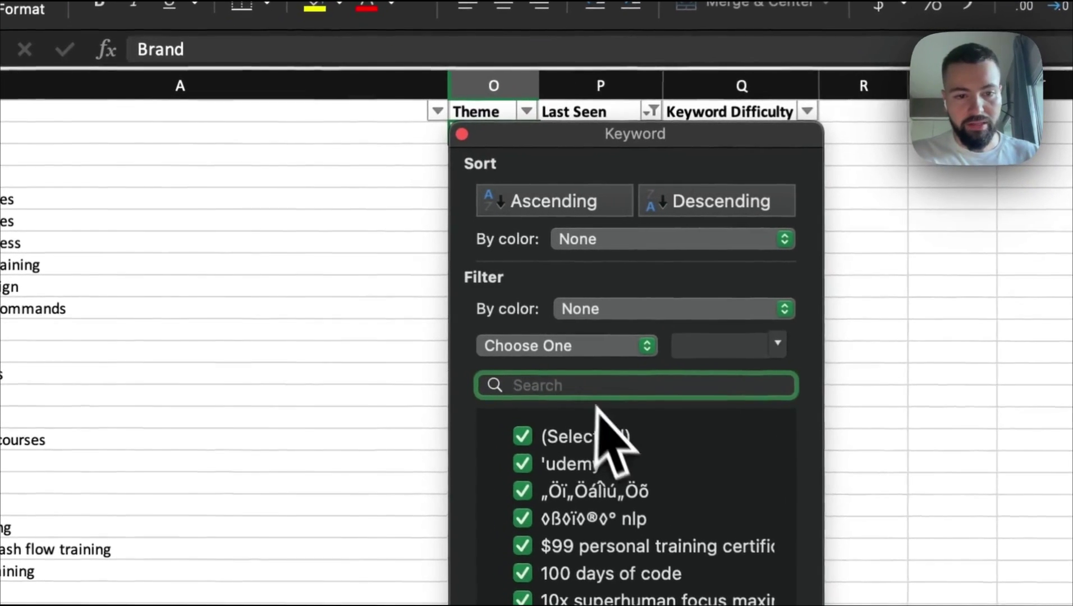
type("Udemy")
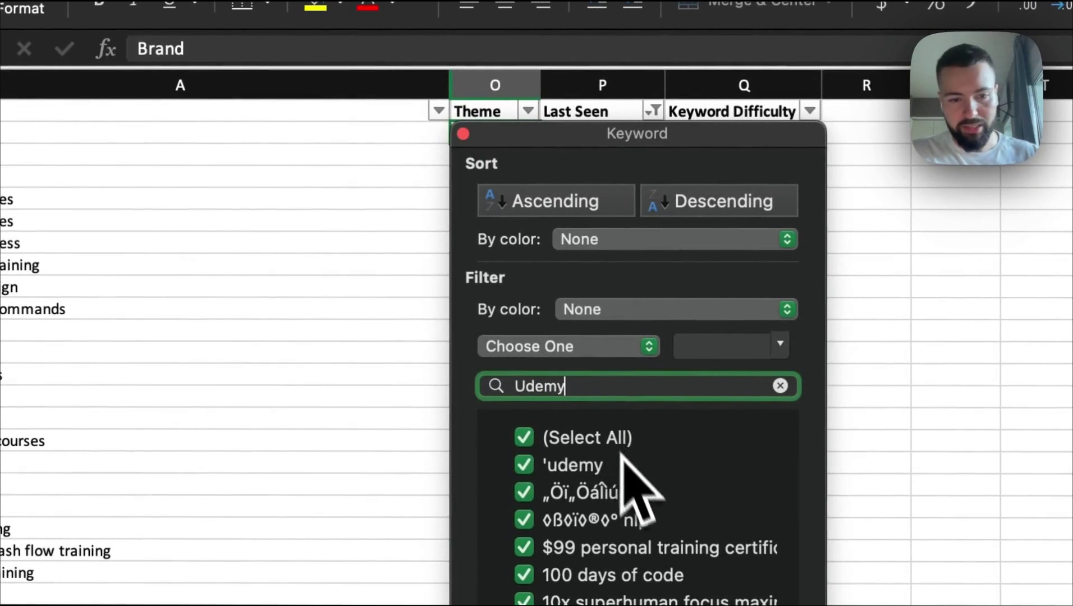
left_click(463, 134)
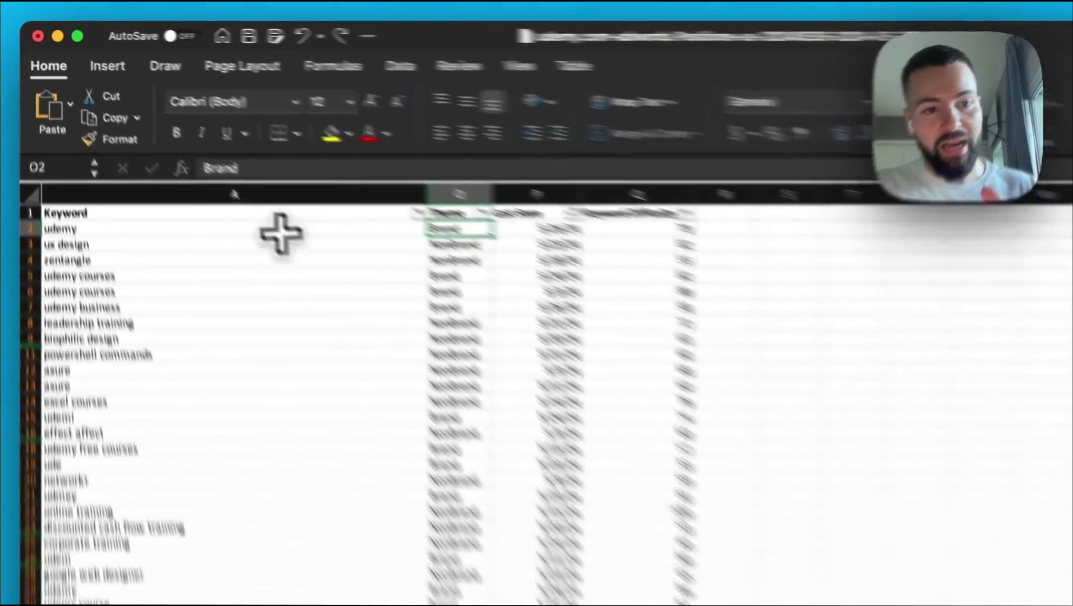
Select the whole keyword table and insert a PivotTable from it on a new sheet
left_click(195, 166)
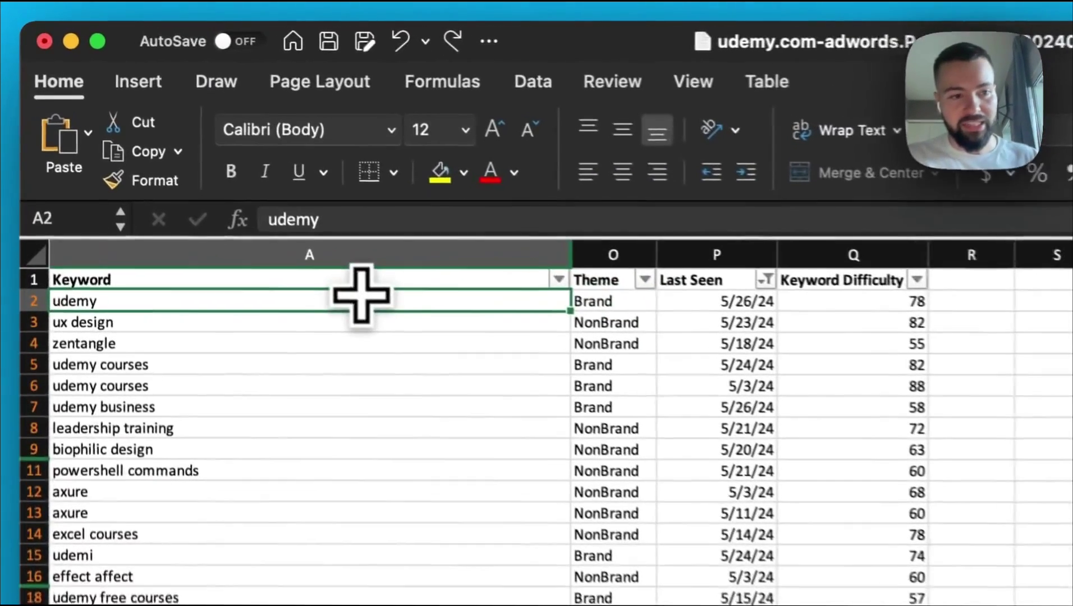
key("Up")
key("super+shift+Right")
key("super+shift+Down")
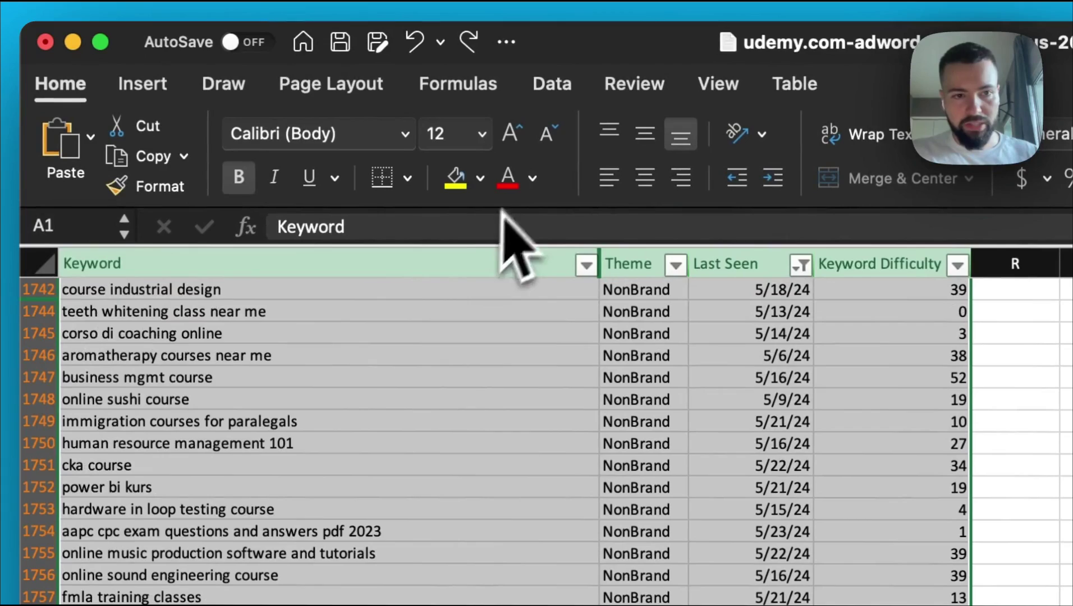
left_click(164, 84)
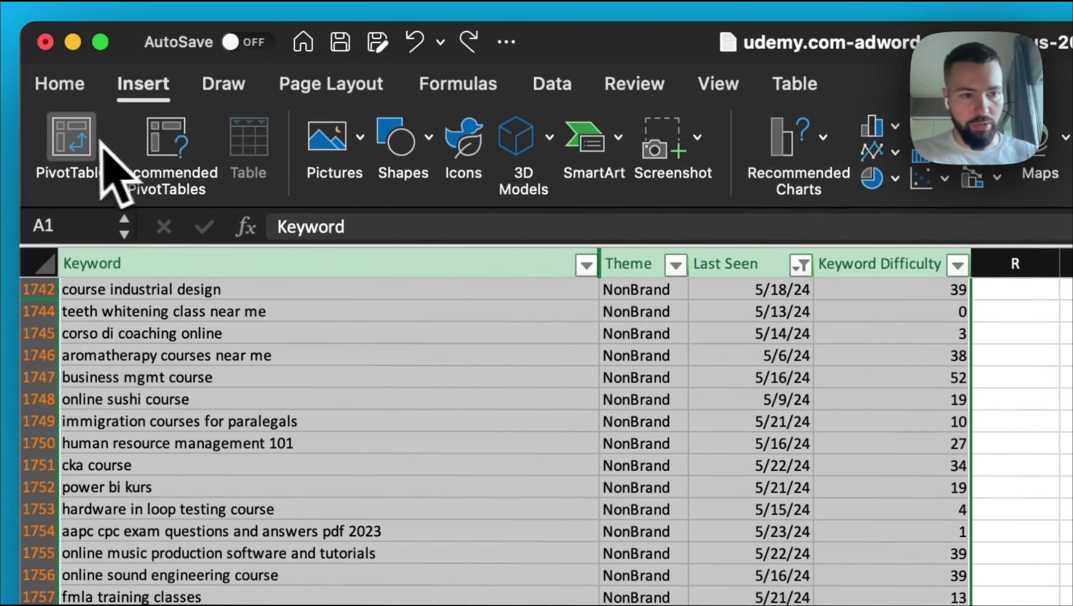
left_click(106, 168)
left_click(561, 365)
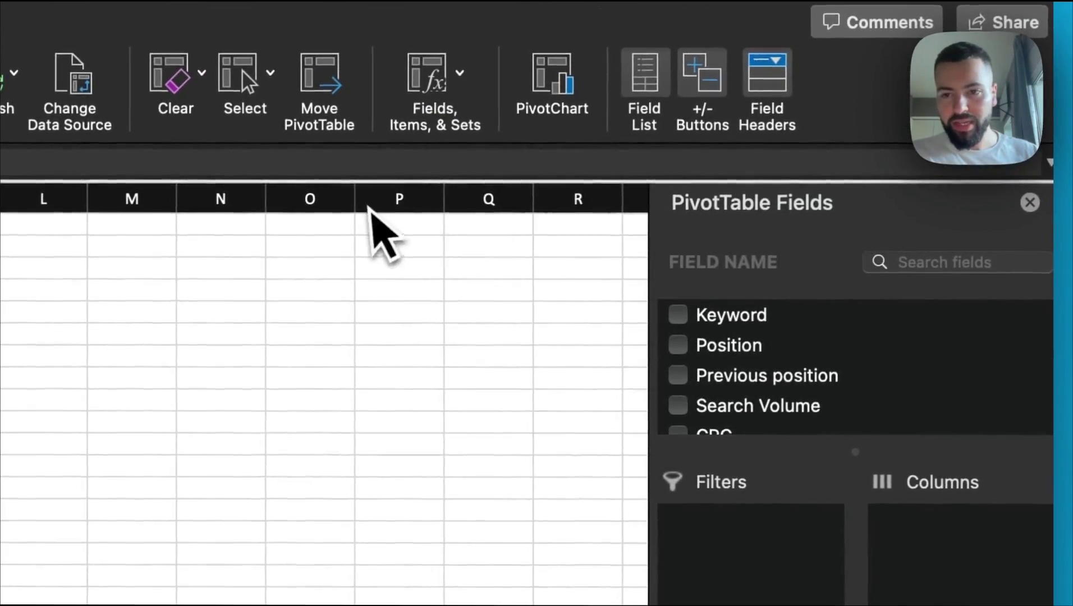
Put Theme in the pivot's Rows and Count of Keyword in Values
scroll(742, 395, "down", 3)
left_click(954, 262)
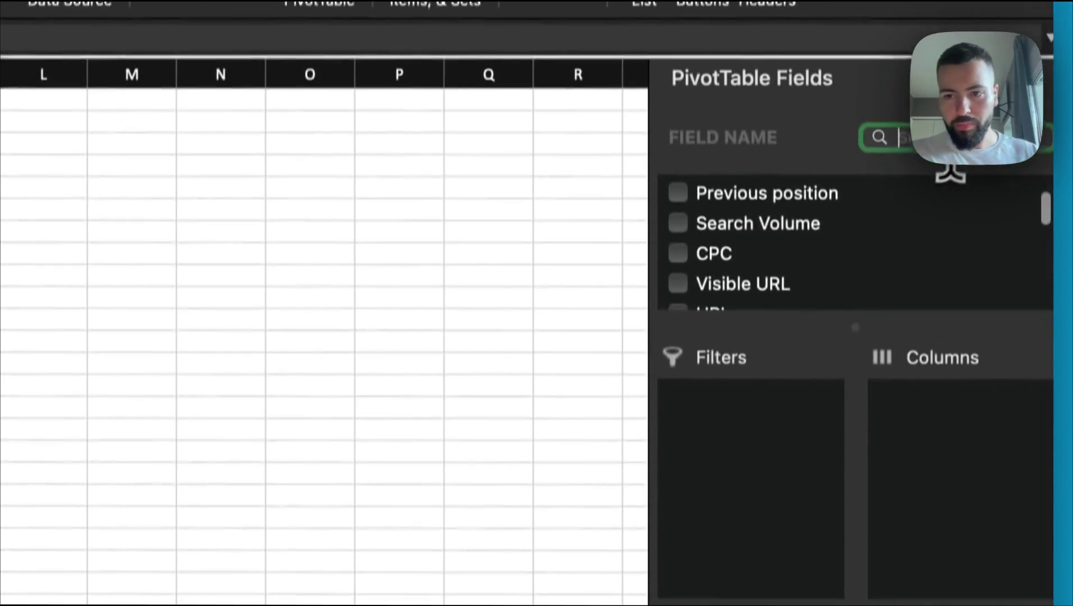
type("th")
left_click(714, 162)
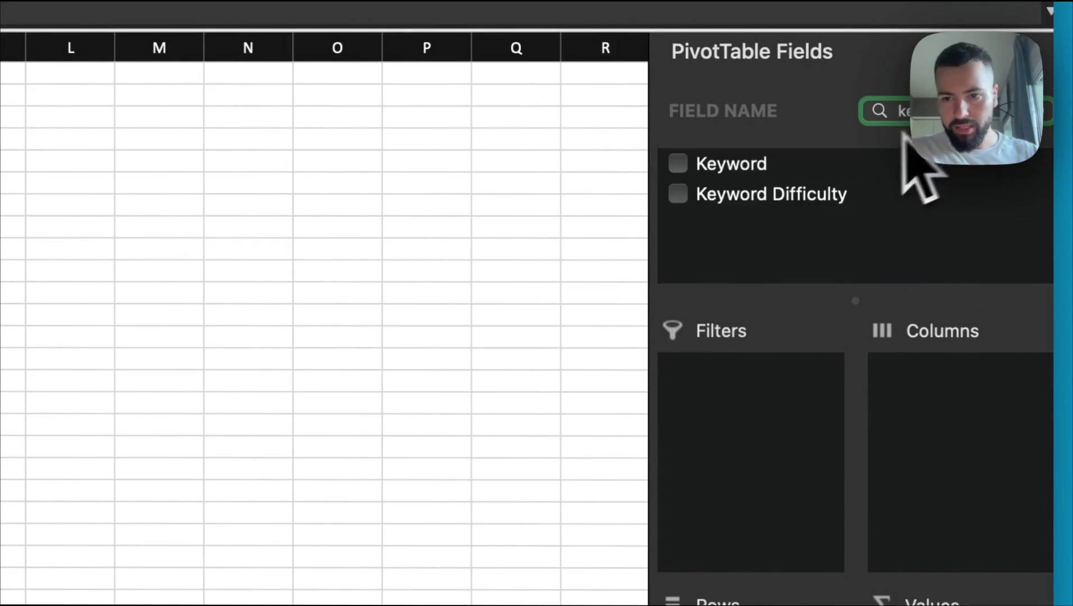
left_click(707, 163)
left_click_drag(946, 427, 763, 432)
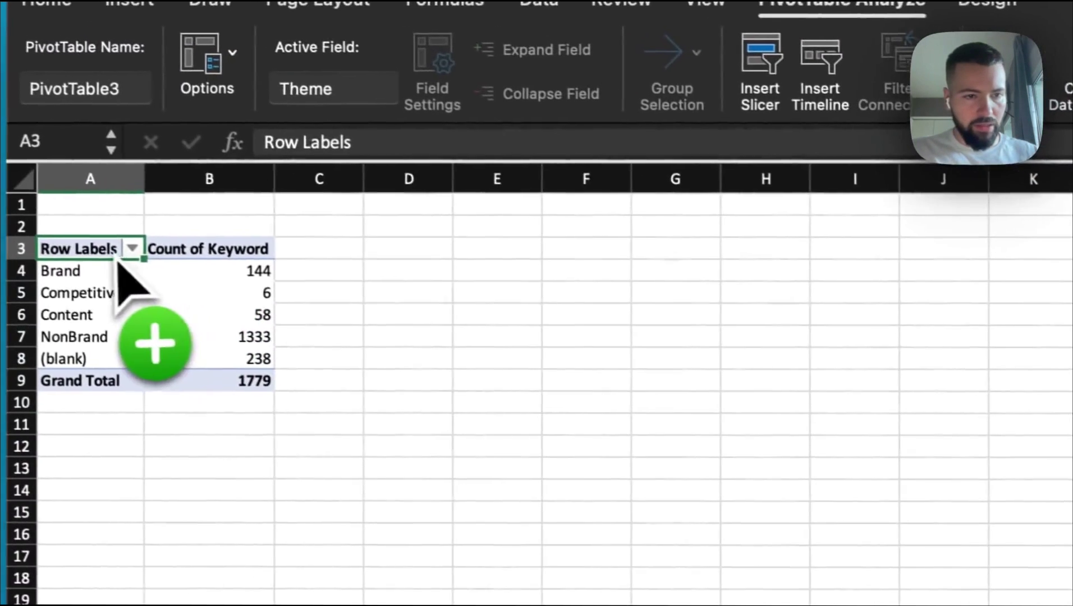
Rename the pivot's Row Labels header to 'Theme'
triple_click(363, 142)
key("BackSpace")
type("Theme")
key("Return")
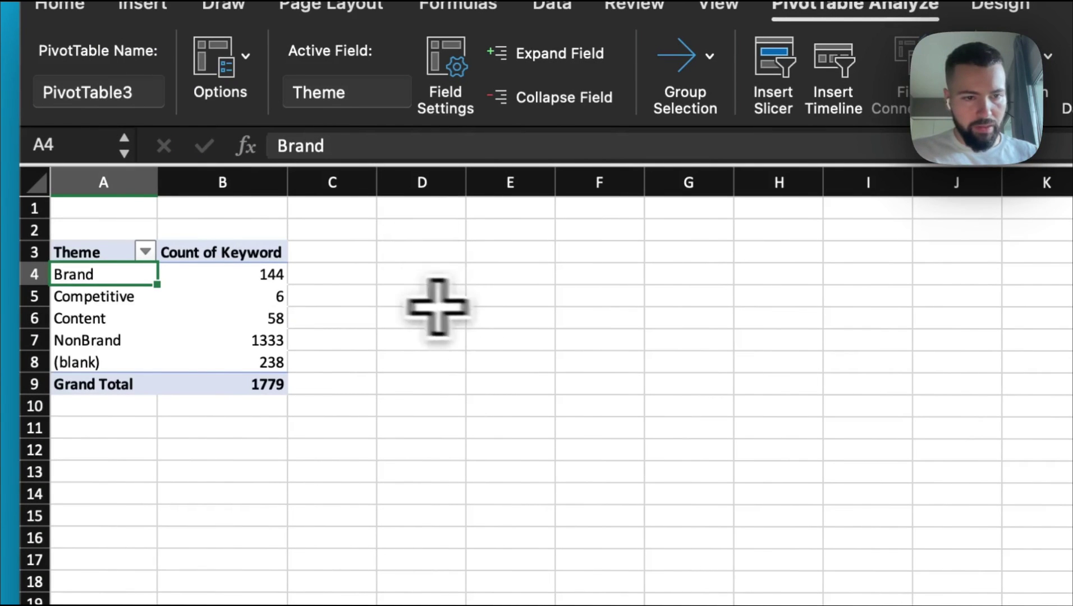
Sort the theme counts largest to smallest and exclude (blank) from the Theme filter
left_click(247, 275)
right_click(249, 278)
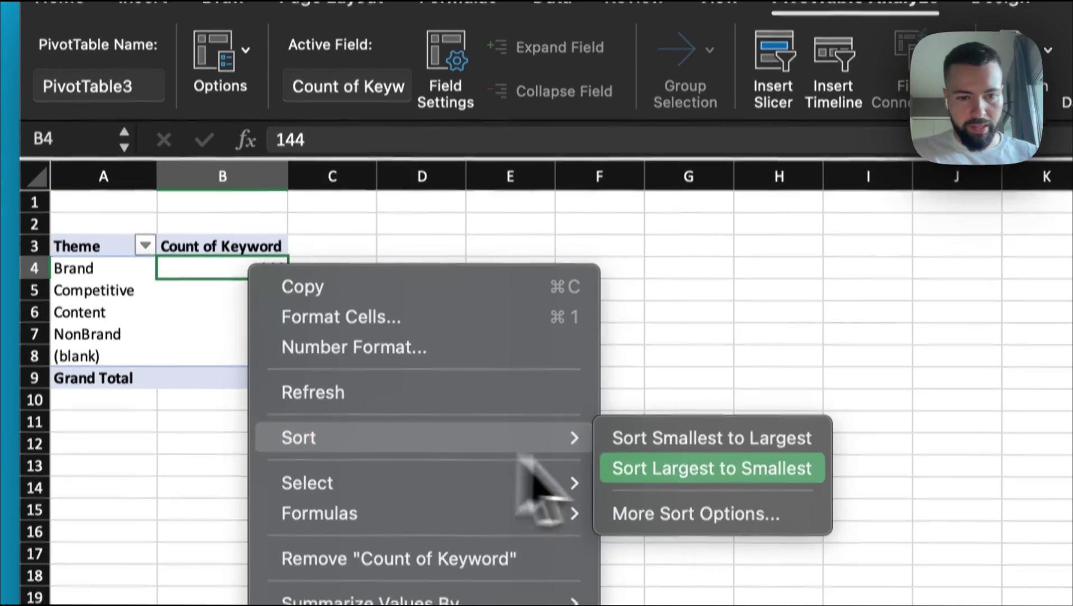
left_click(657, 467)
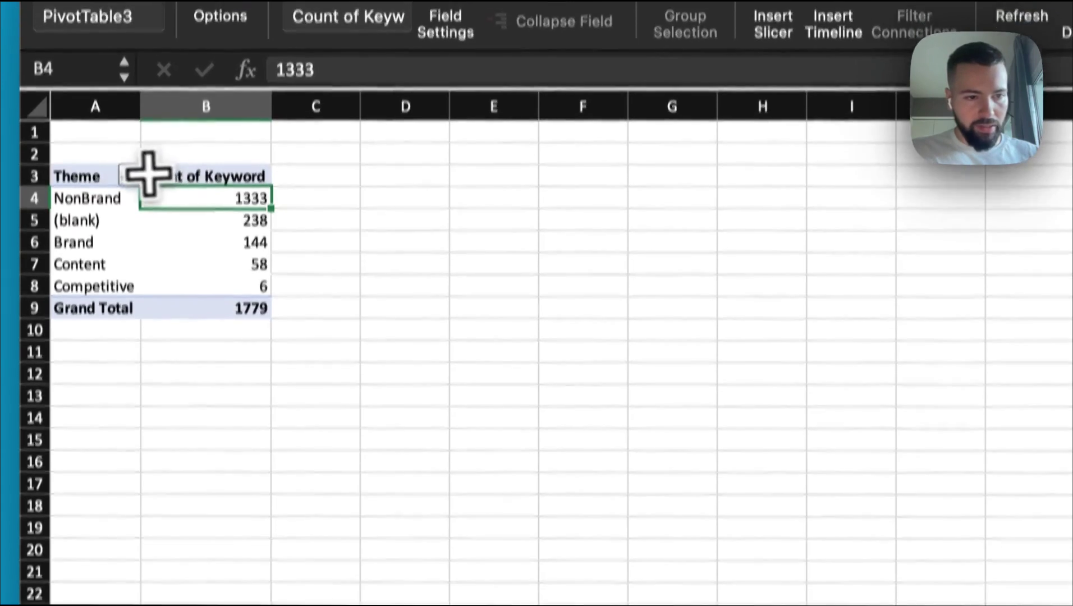
left_click(128, 196)
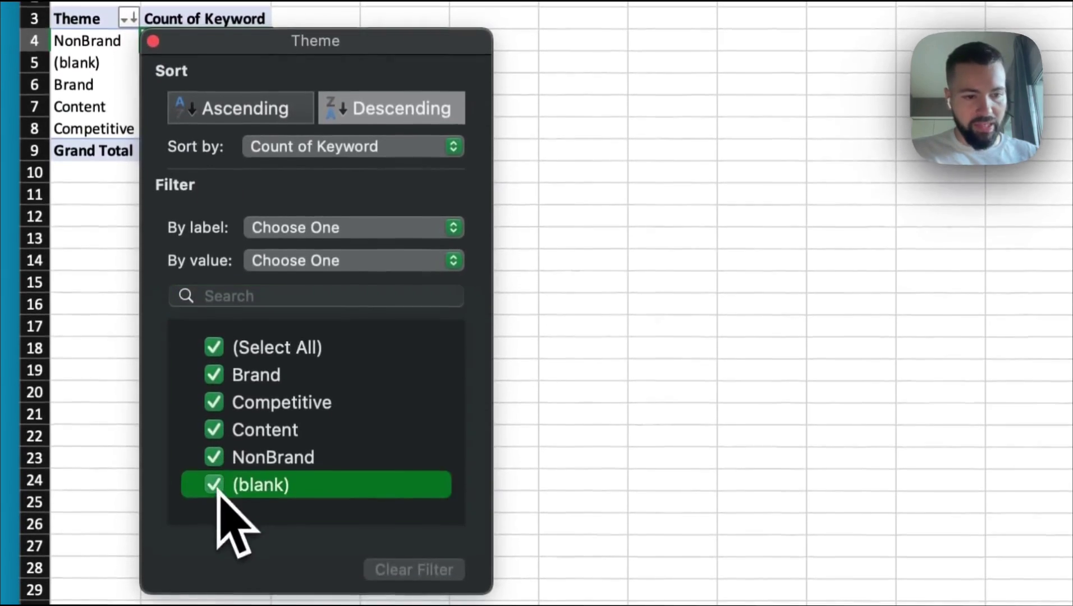
left_click(214, 584)
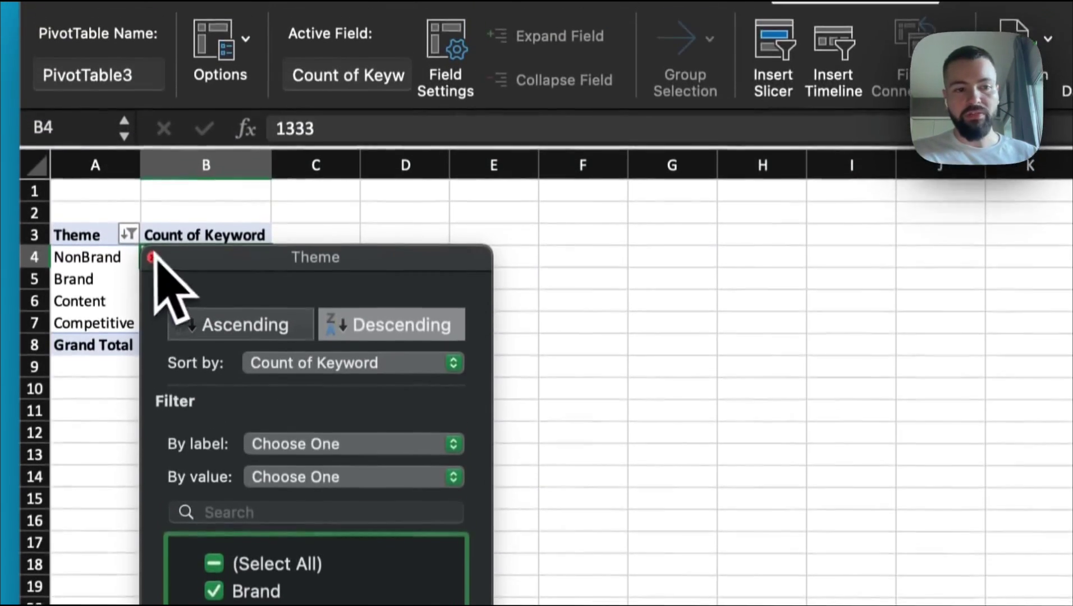
left_click(160, 168)
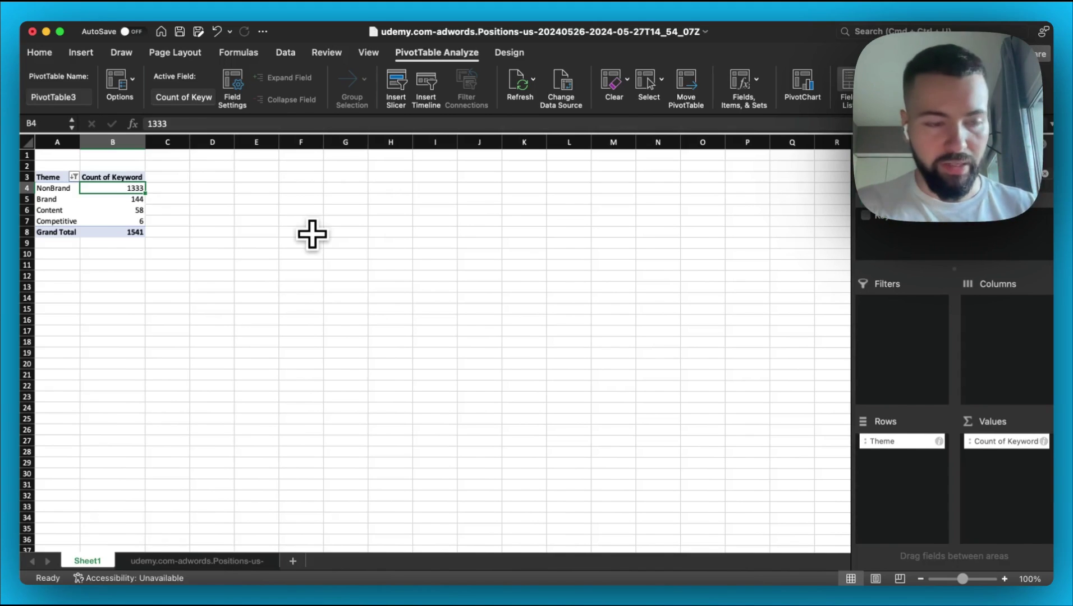
left_click(169, 175)
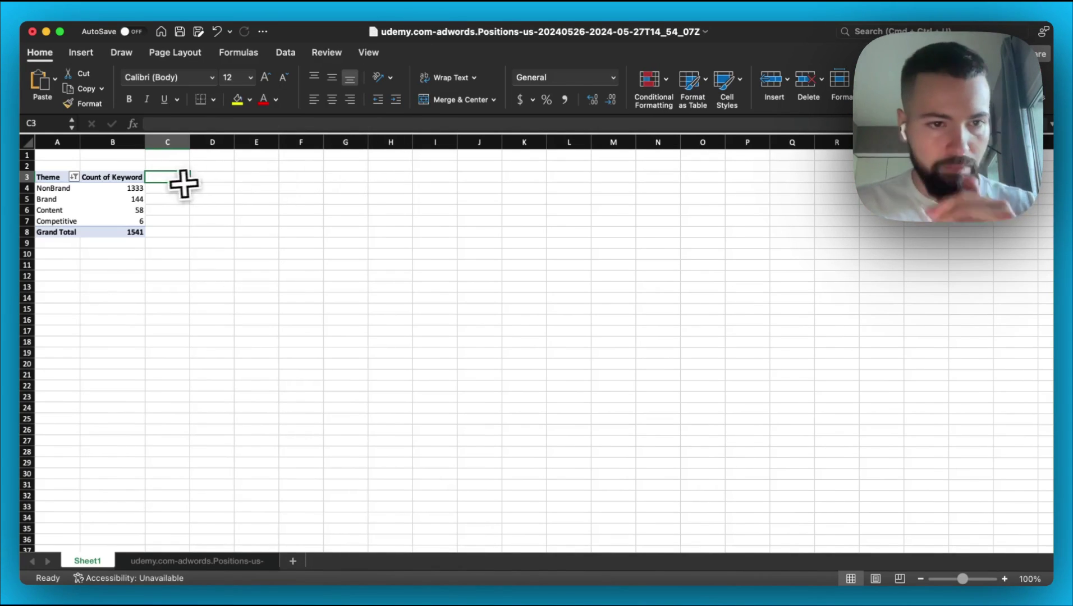
Add a '%' column in C3 with =B4/$B$8 copied to C8, formatted as percentages
type("%")
key("Return")
type("=b4/")
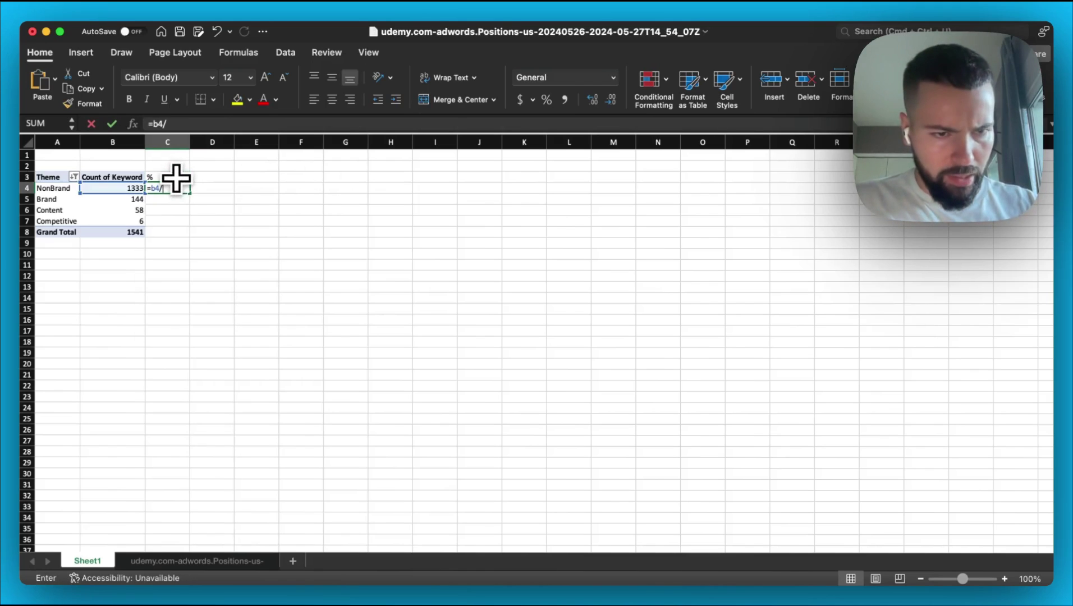
type("$B$8")
key("Return")
key("Up")
key("super+c")
key("shift+Down")
key("shift+Down")
key("shift+Down")
key("shift+Down")
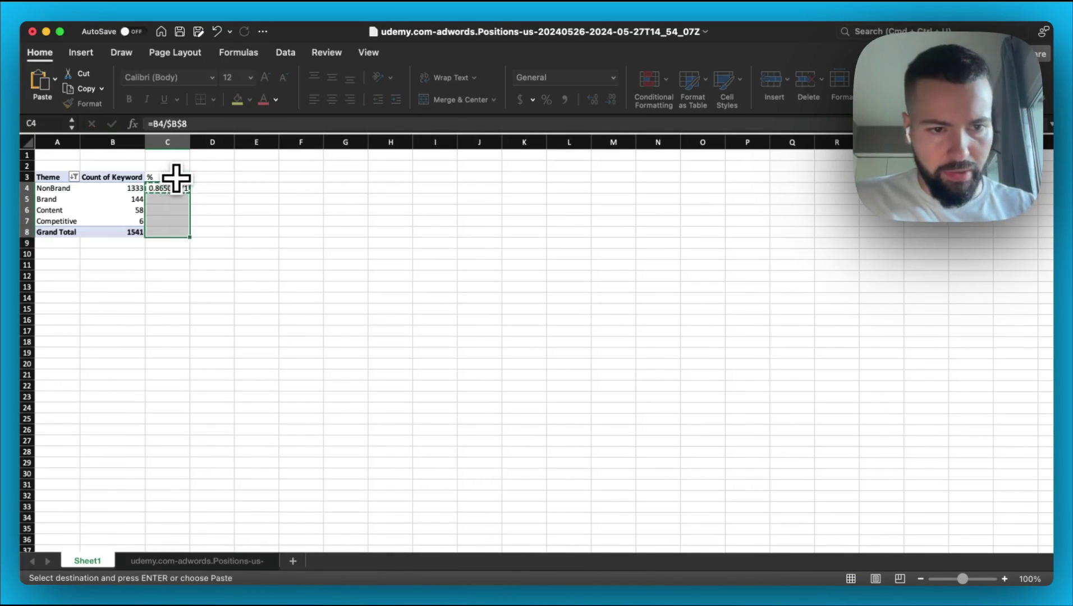
key("super+v")
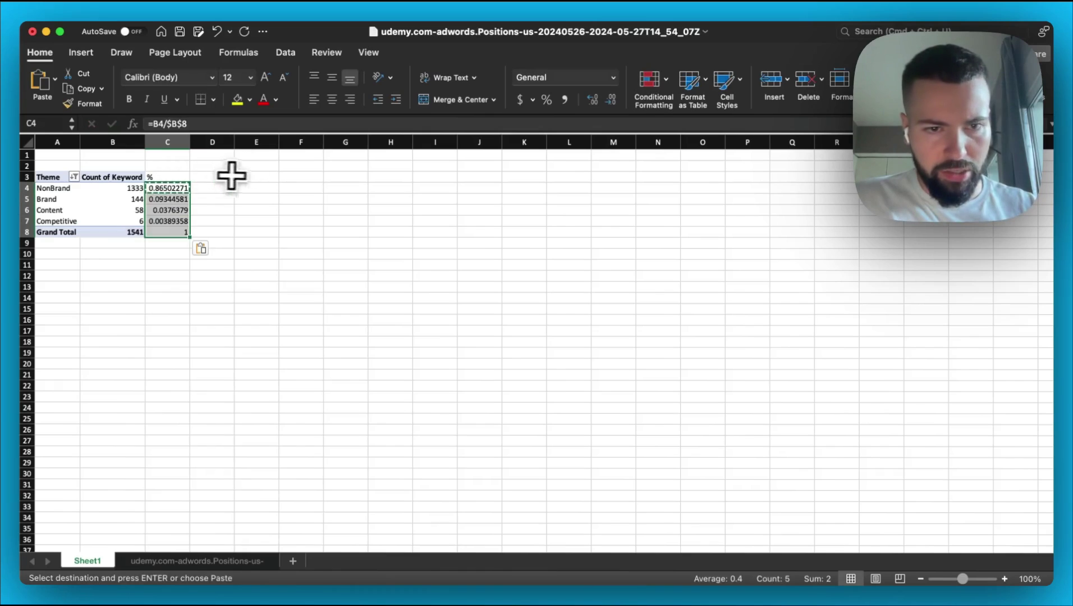
left_click(546, 101)
Step through the % cells beside each theme count to verify the share formulas
left_click(357, 189)
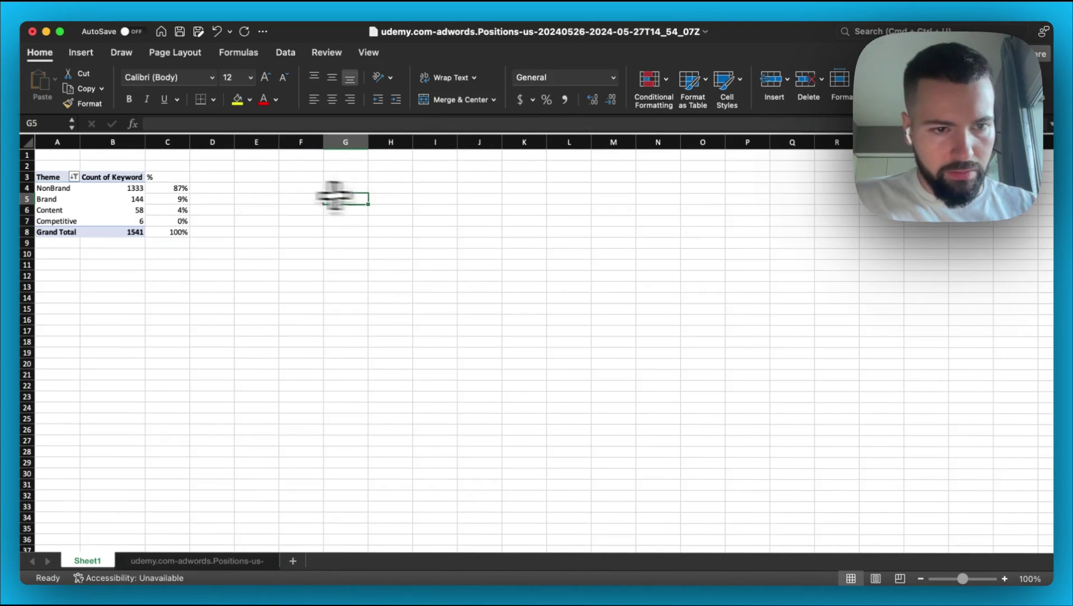
left_click(122, 189)
key("Right")
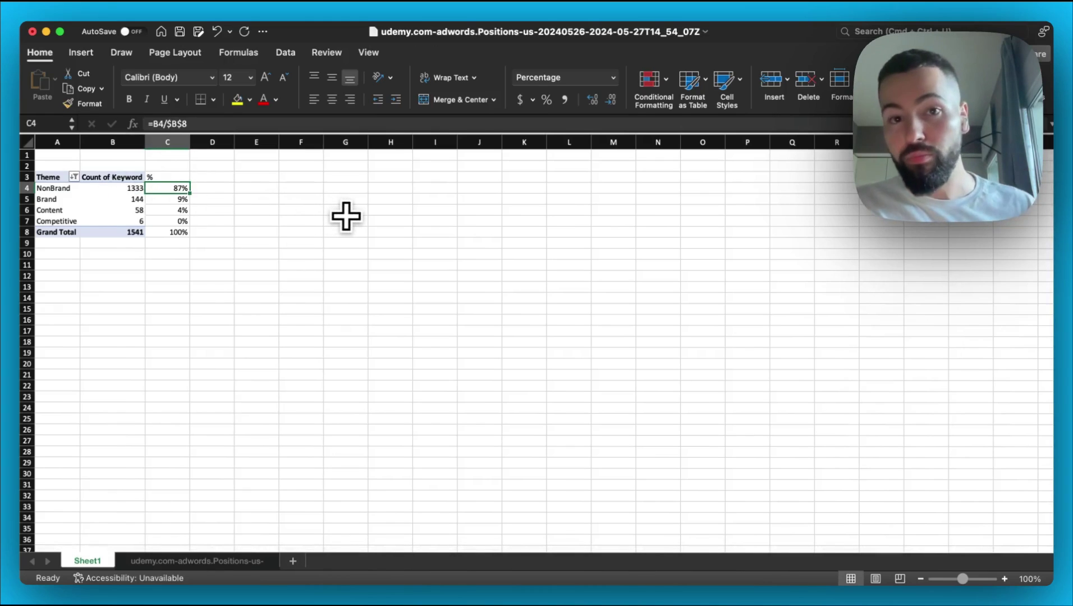
key("Down")
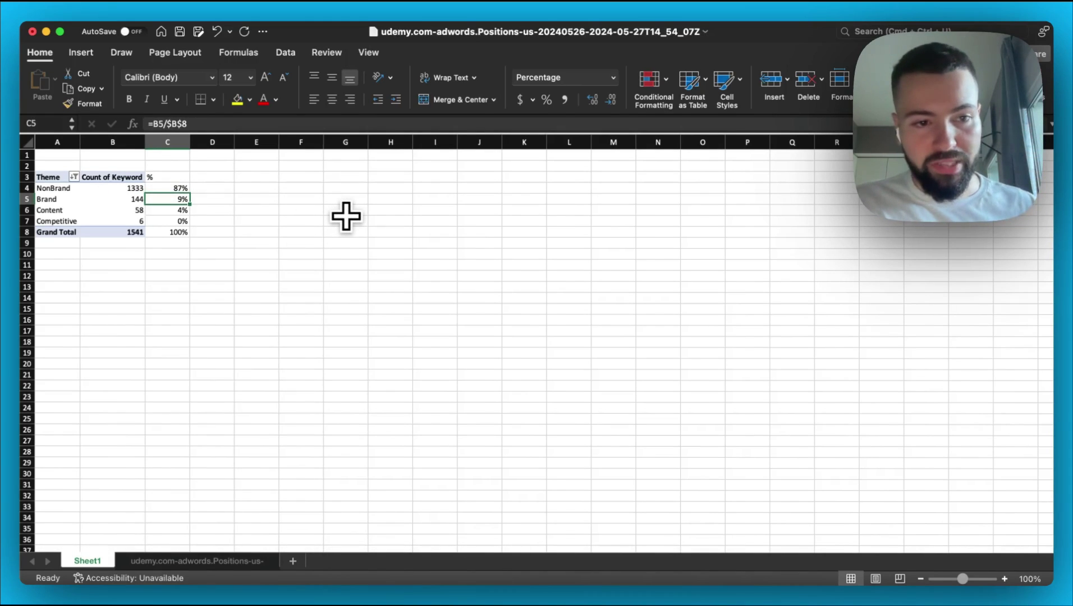
key("Down")
key("Down")
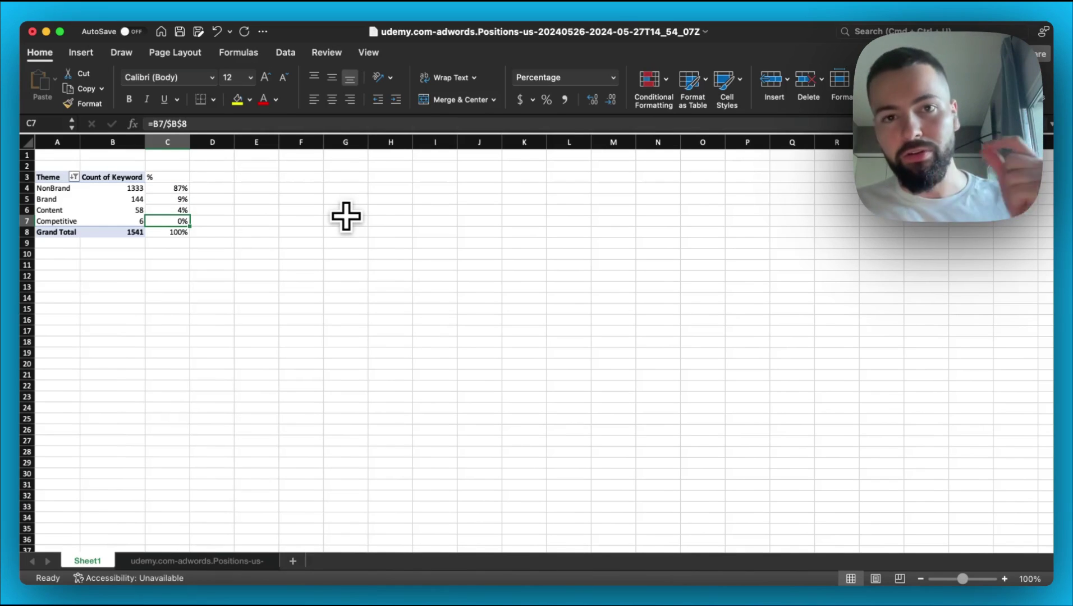
key("Left")
key("Right")
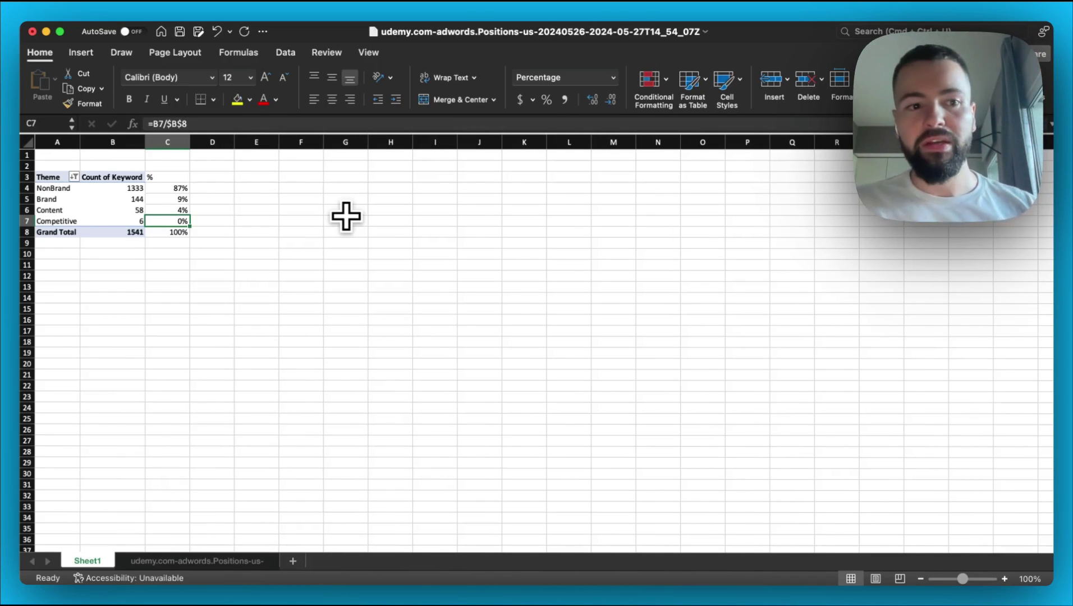
Add Keyword to the pivot's Rows under Theme to list individual keywords per theme
left_click(84, 199)
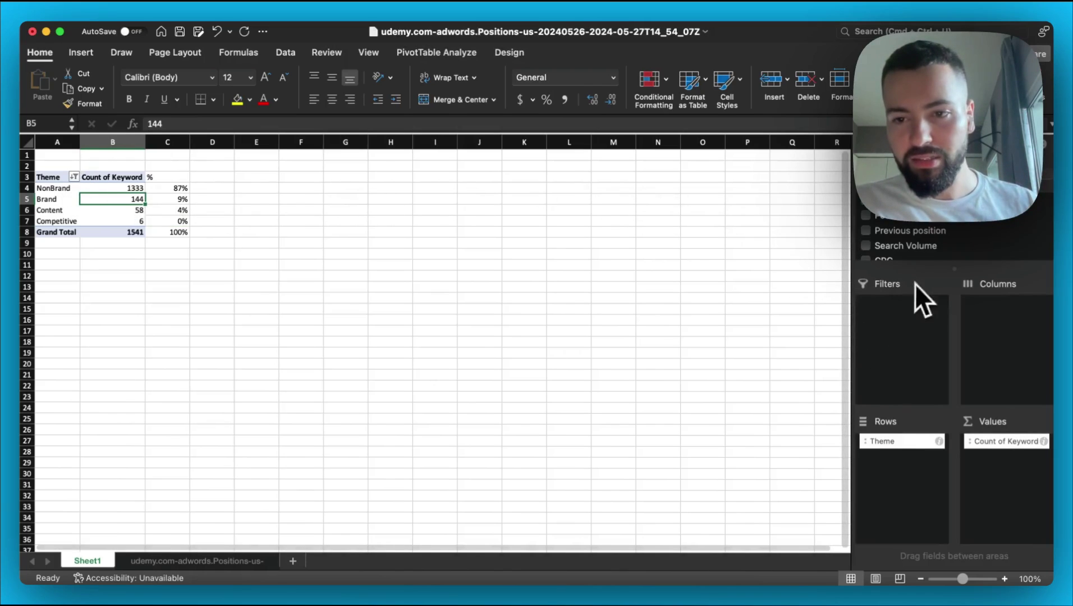
left_click_drag(892, 200, 903, 467)
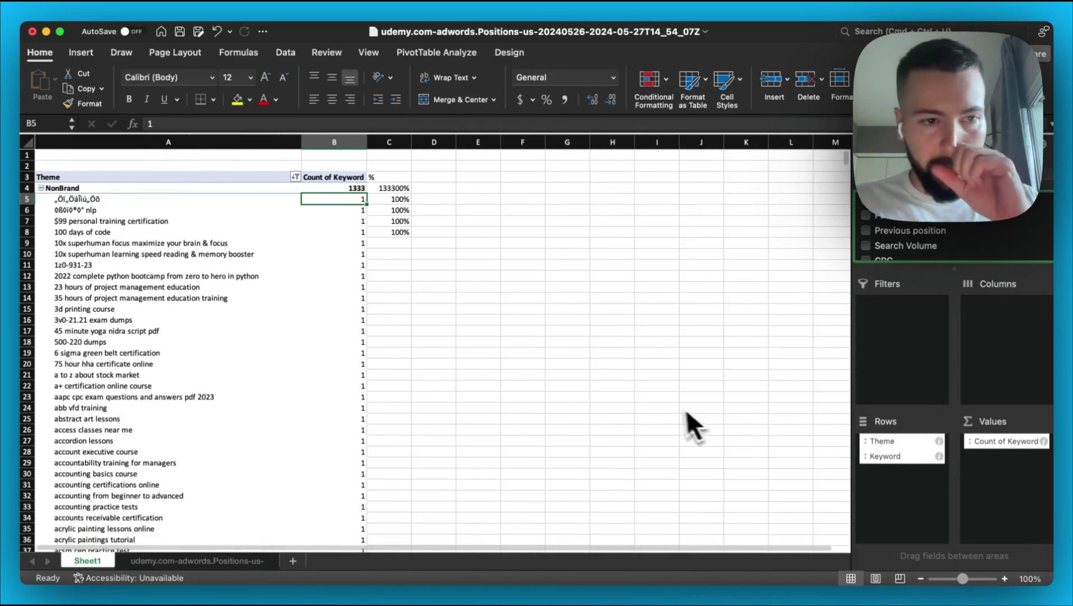
scroll(309, 238, "down", 4)
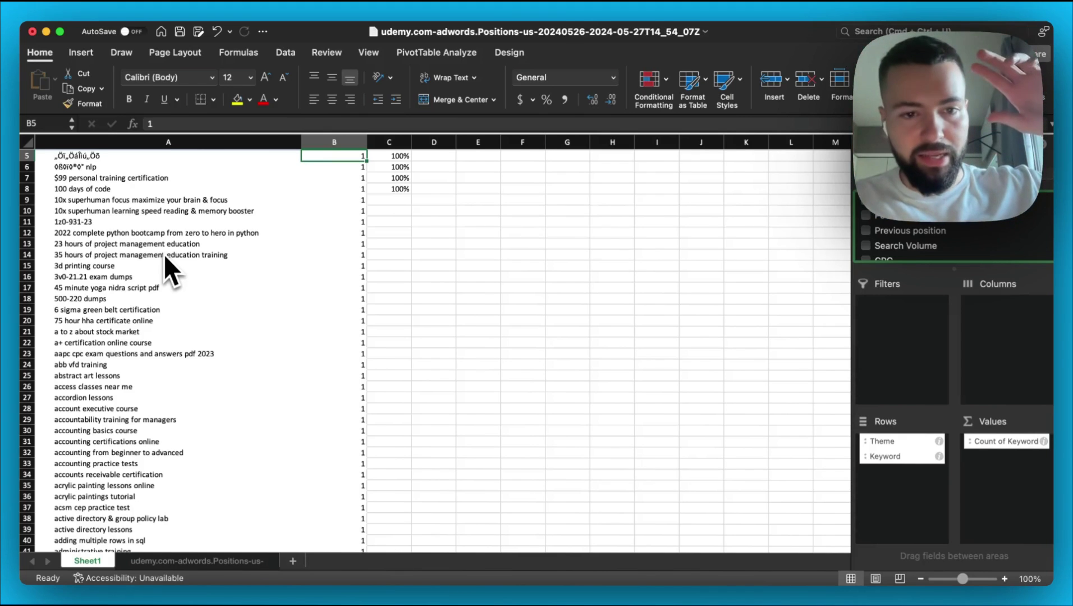
Browse the per-theme keyword list, then remove Keyword from Rows again
scroll(163, 255, "up", 2)
scroll(164, 254, "left", 1)
scroll(165, 255, "down", 2)
scroll(164, 255, "right", 1)
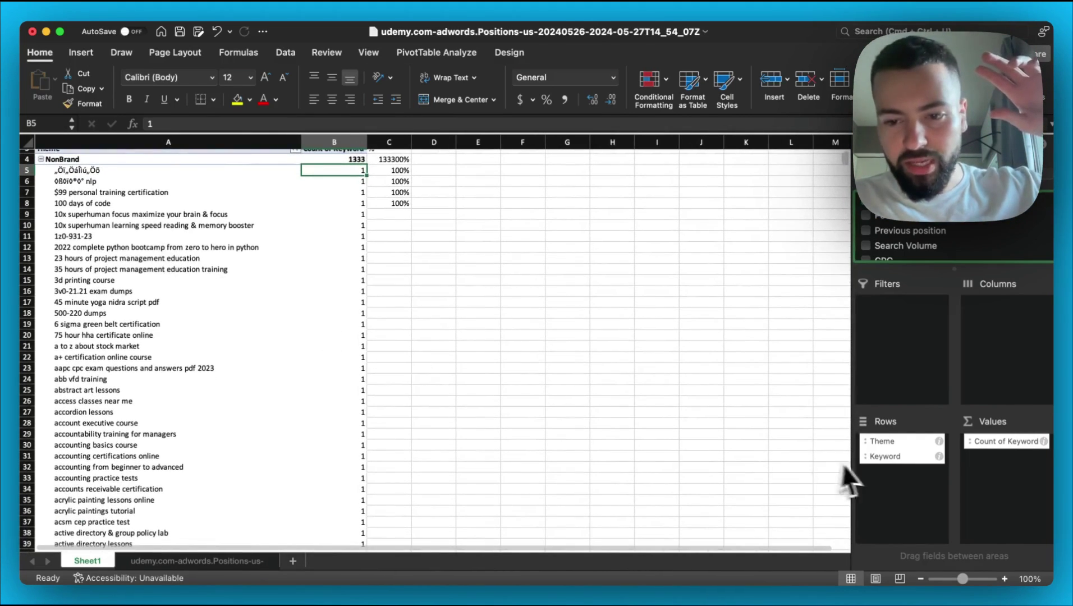
left_click_drag(868, 456, 651, 427)
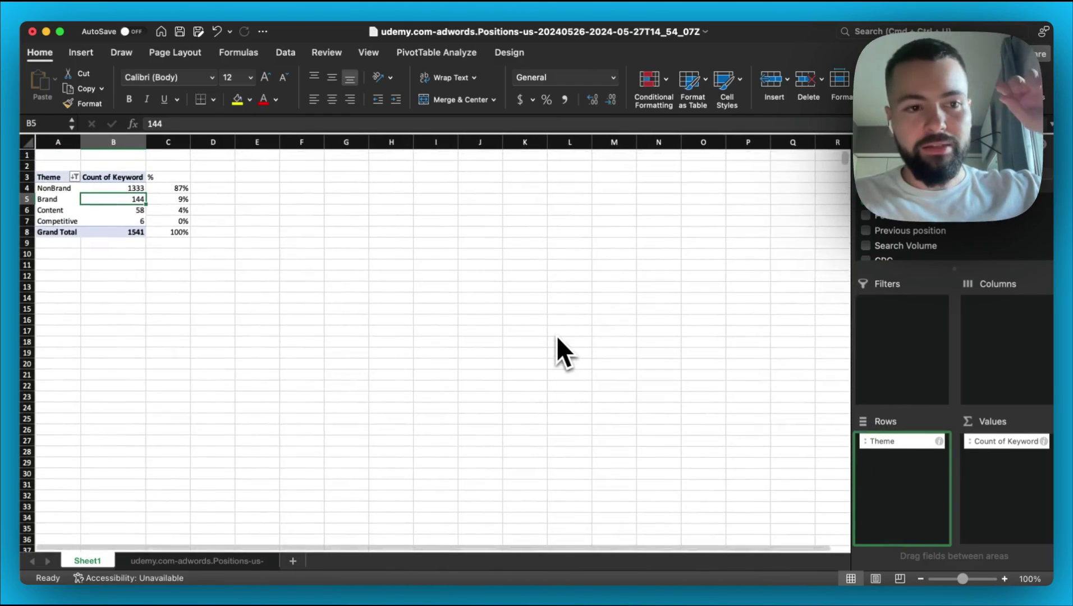
scroll(557, 337, "down", 1)
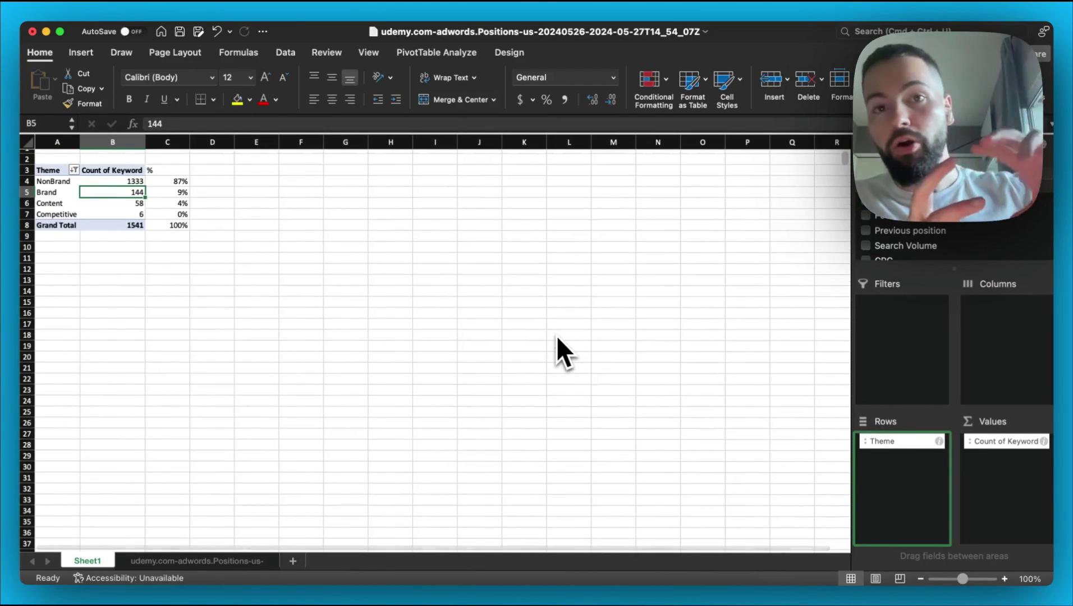